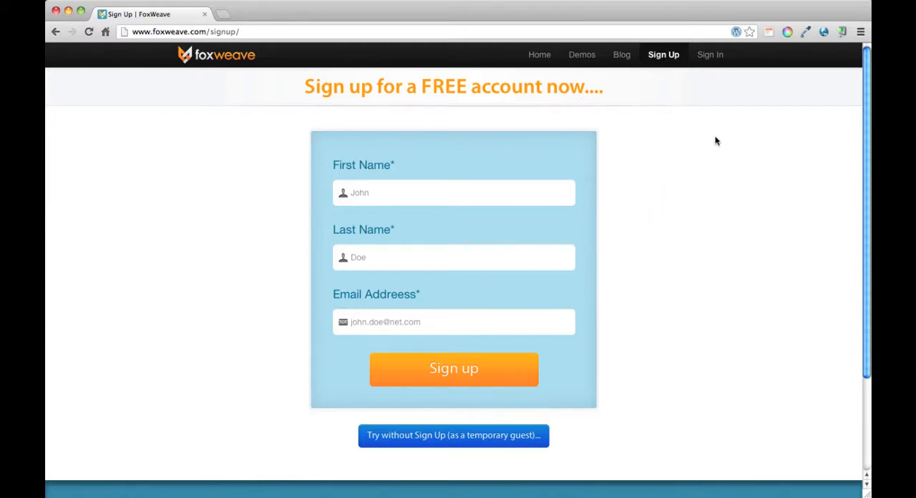
- Open the FoxWeave sign-in page and log in with the account username and password
{"action": "left_click", "coordinate": [706, 55]}
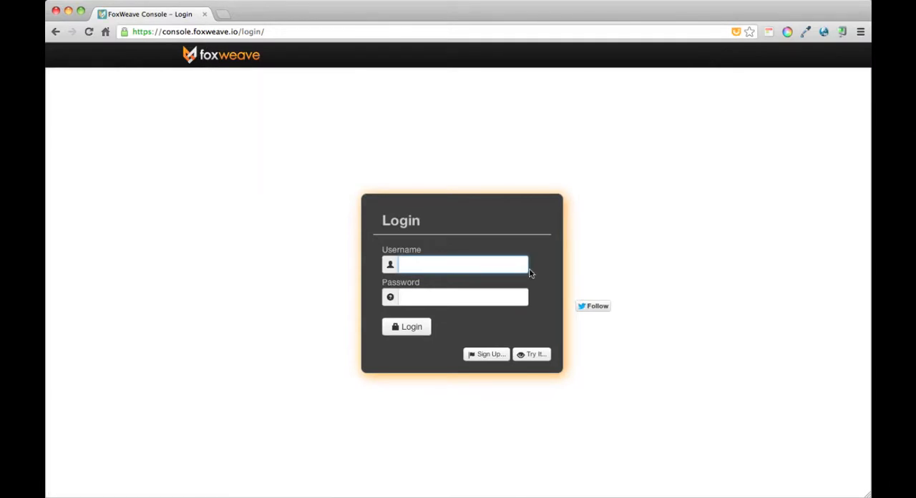
{"action": "type", "text": "joeblogs"}
{"action": "key", "text": "Tab"}
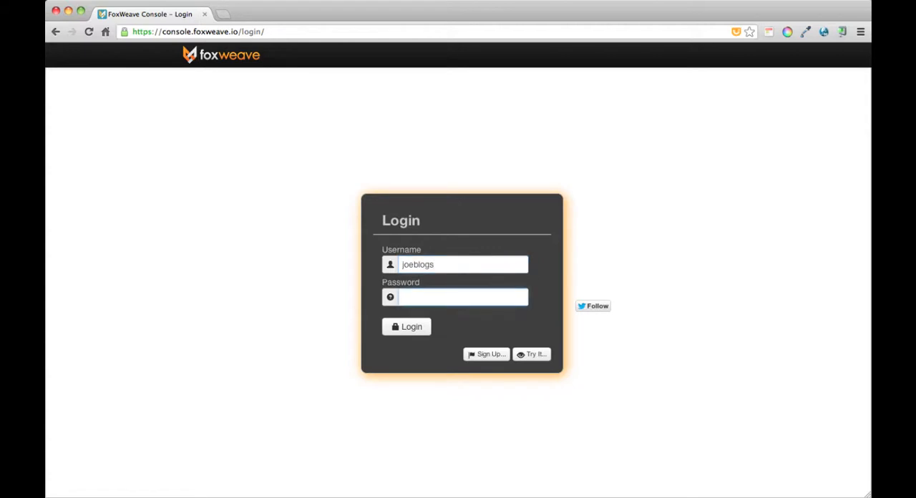
{"action": "key", "text": "super+v"}
{"action": "key", "text": "Return"}
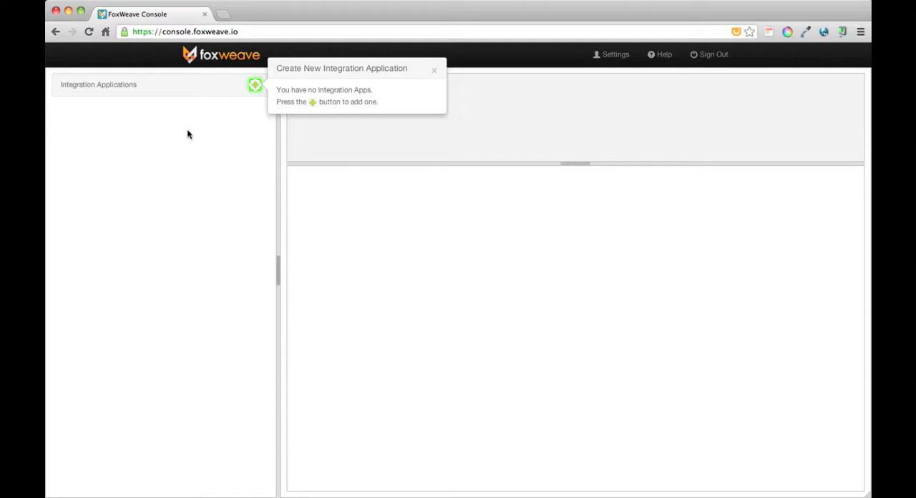
- Create a new integration application named Test App
{"action": "left_click", "coordinate": [255, 86]}
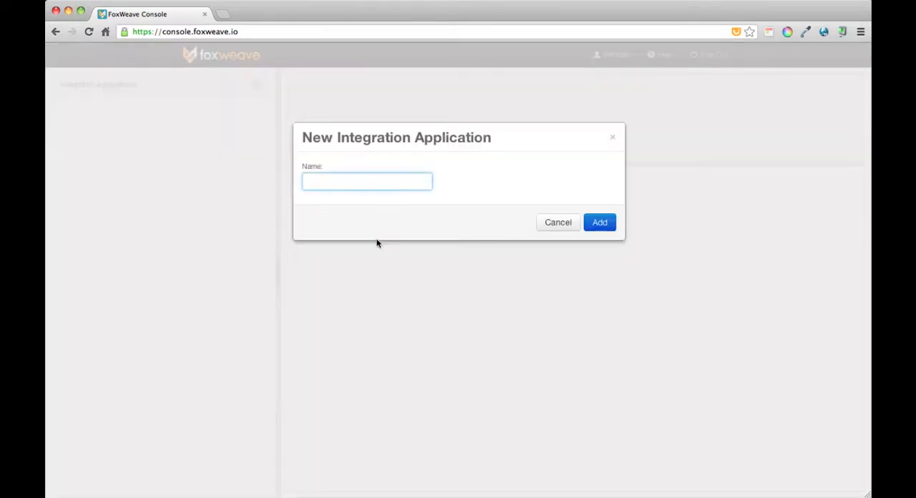
{"action": "type", "text": "Test App"}
{"action": "key", "text": "Return"}
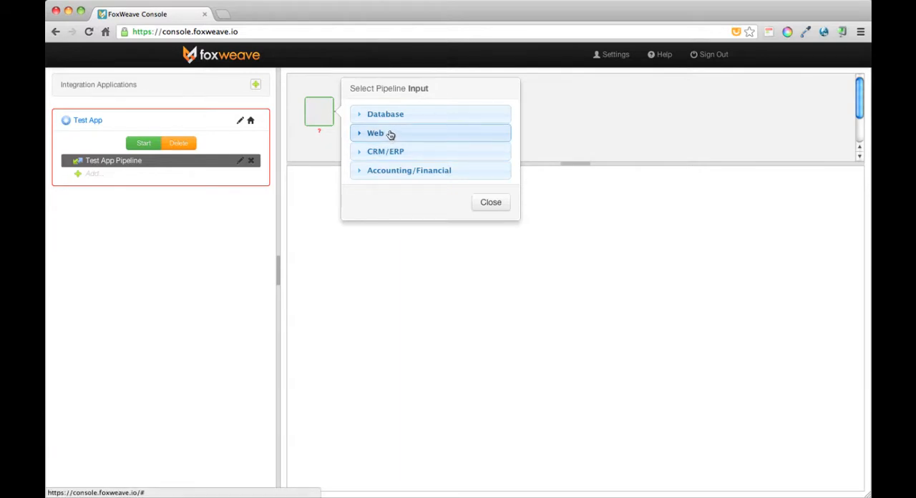
- Set Salesforce as the pipeline input and MailChimp as its output, and open the Salesforce input's configuration
{"action": "left_click", "coordinate": [379, 153]}
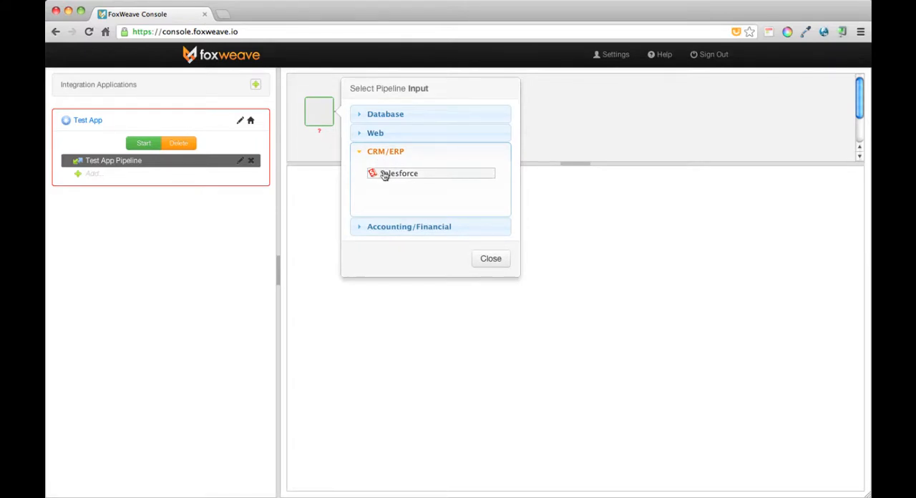
{"action": "left_click", "coordinate": [384, 176]}
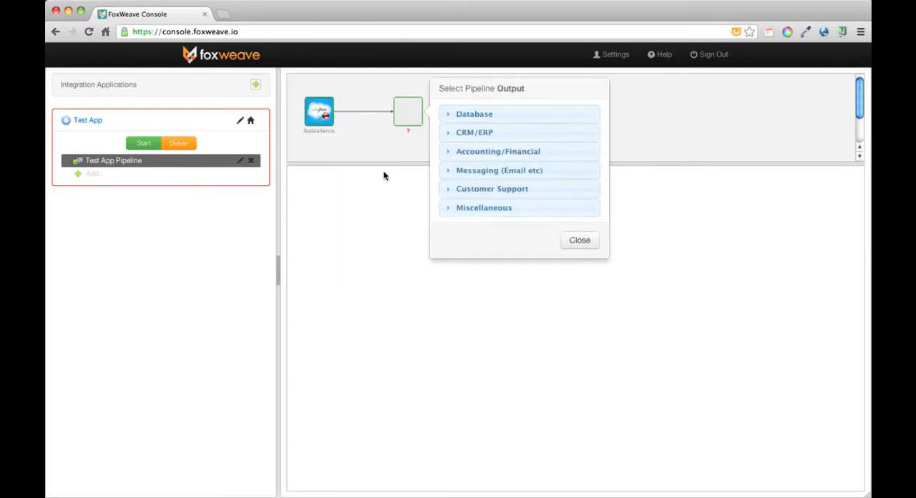
{"action": "left_click", "coordinate": [480, 168]}
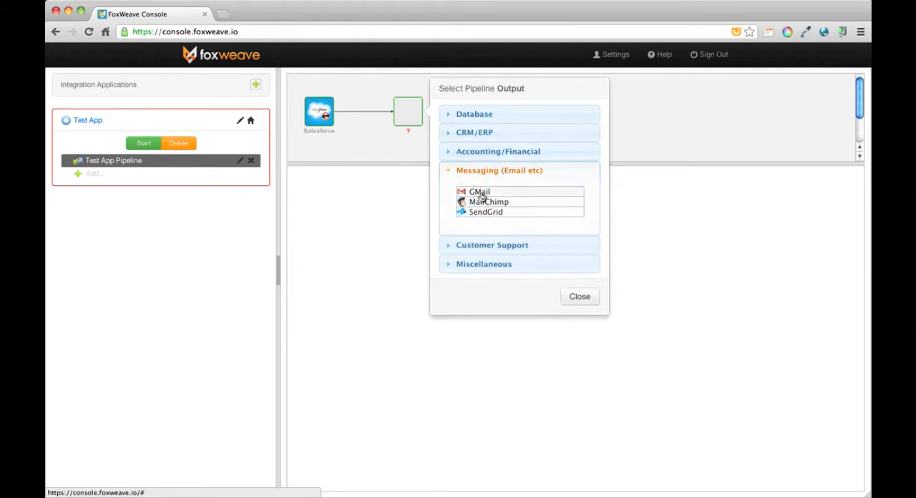
{"action": "left_click", "coordinate": [482, 202]}
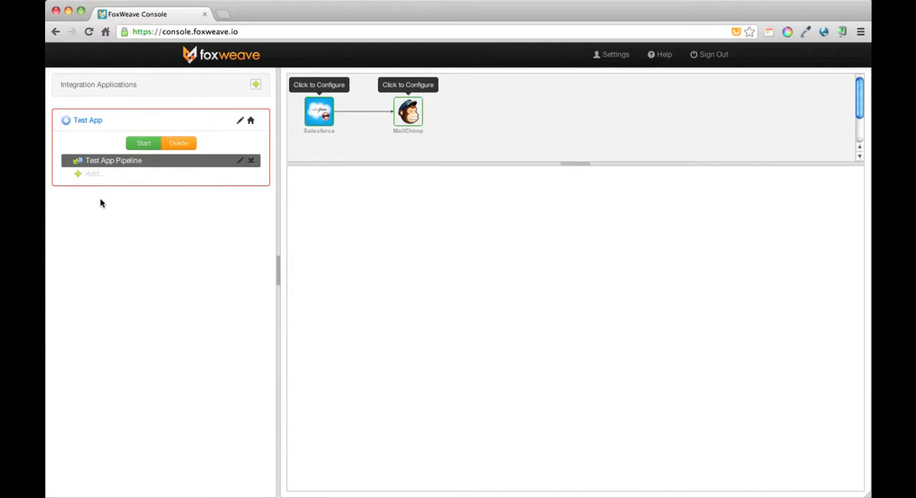
{"action": "left_click", "coordinate": [320, 112]}
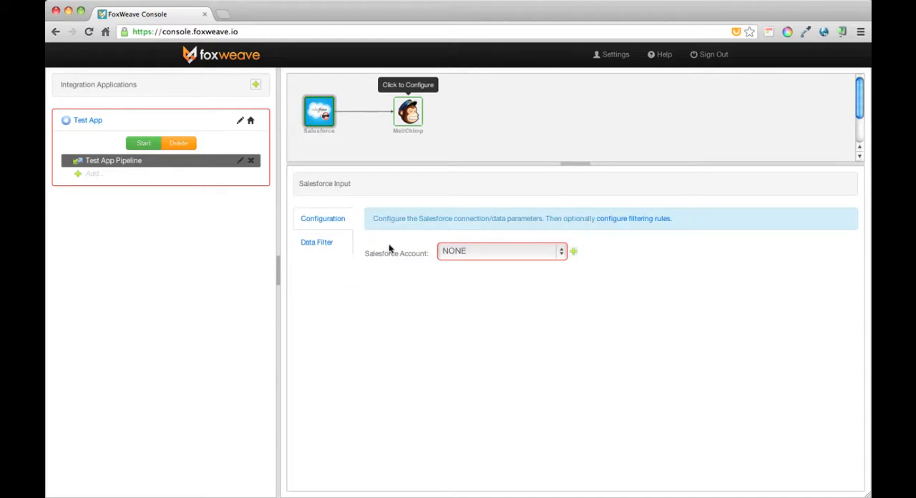
{"action": "left_click", "coordinate": [533, 254]}
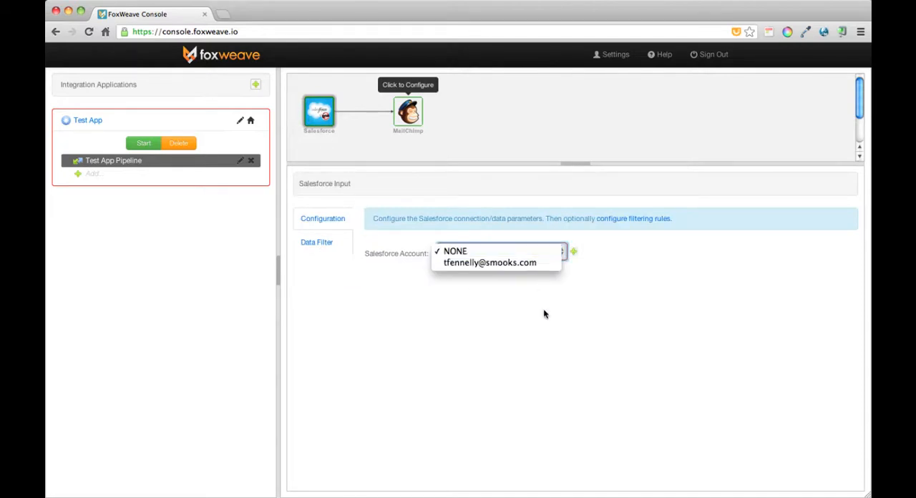
{"action": "left_click", "coordinate": [550, 339]}
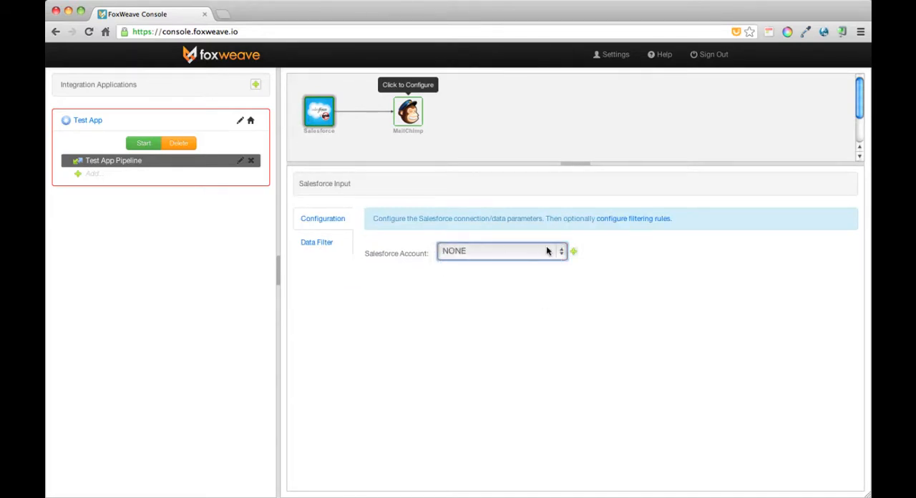
{"action": "left_click", "coordinate": [511, 256]}
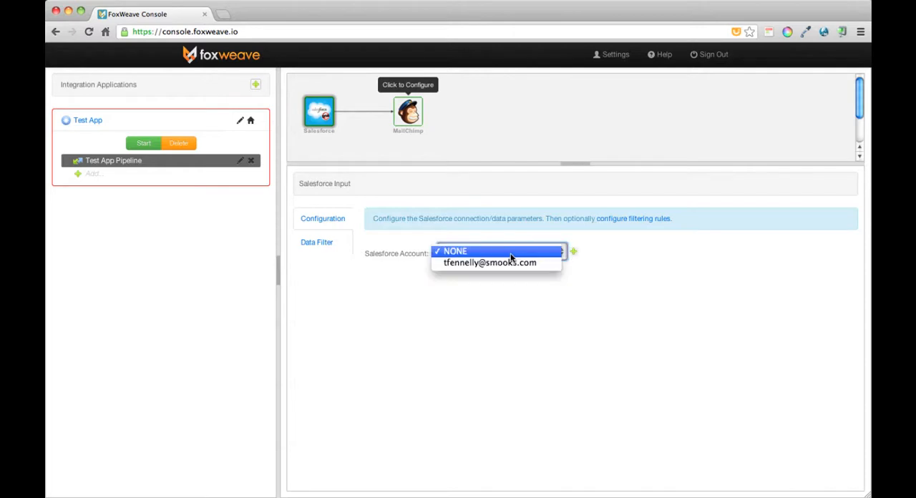
{"action": "left_click", "coordinate": [548, 301]}
{"action": "left_click", "coordinate": [573, 253]}
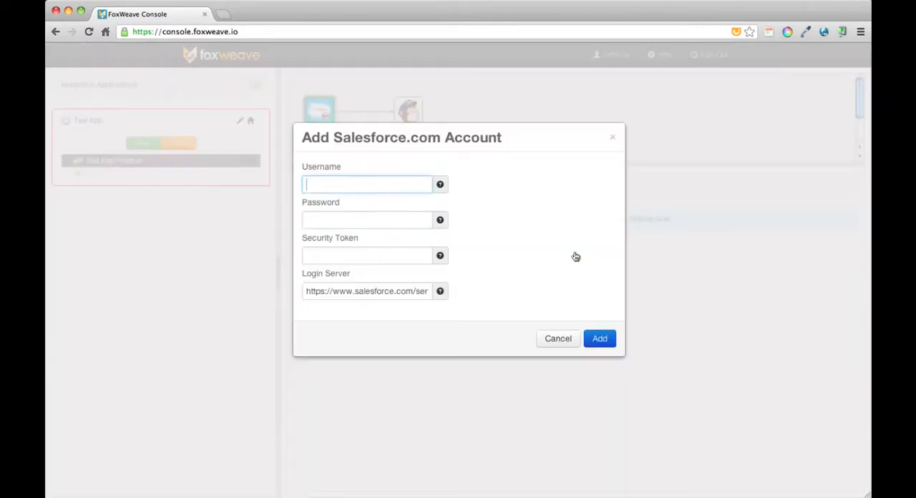
{"action": "left_click", "coordinate": [558, 339]}
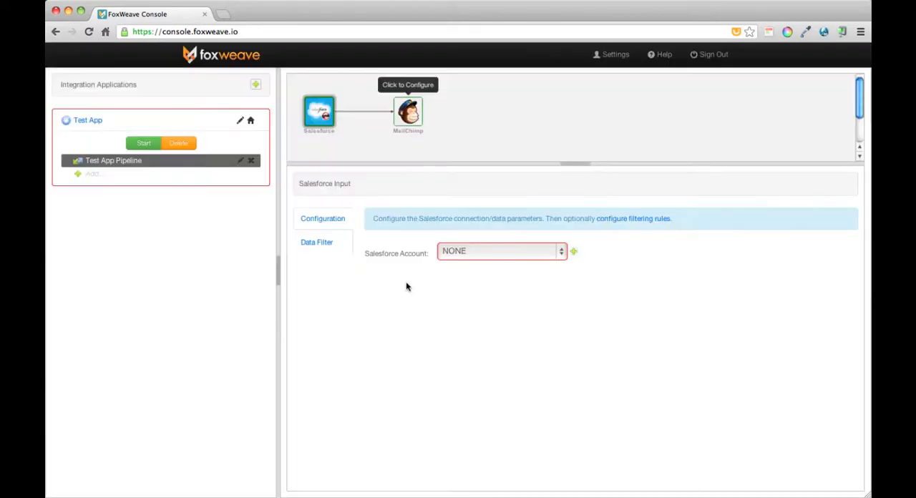
- Assign the existing Salesforce account to the input and choose Contact as the Salesforce object
{"action": "left_click", "coordinate": [468, 250]}
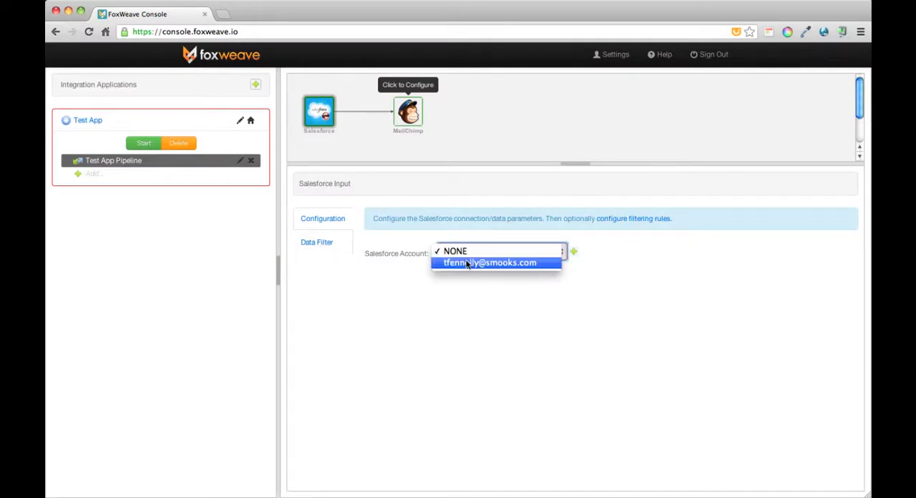
{"action": "left_click", "coordinate": [466, 261]}
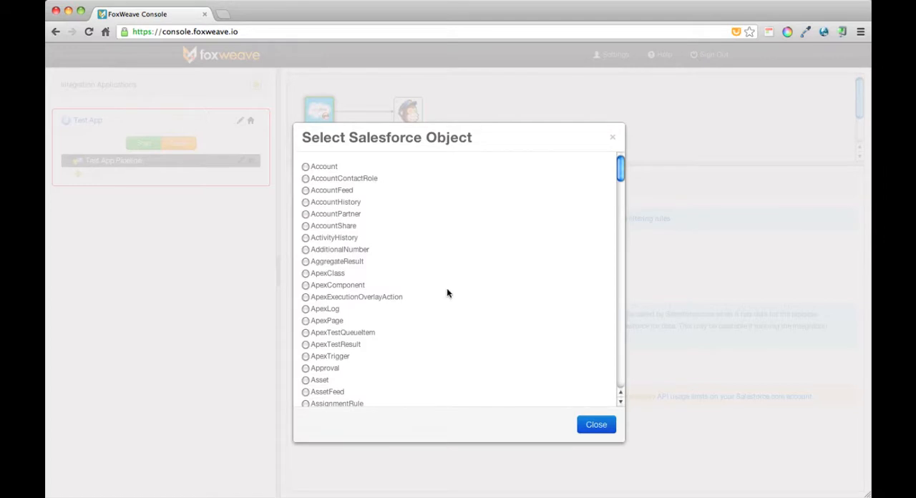
{"action": "scroll", "coordinate": [447, 290], "scroll_direction": "down", "scroll_amount": 10}
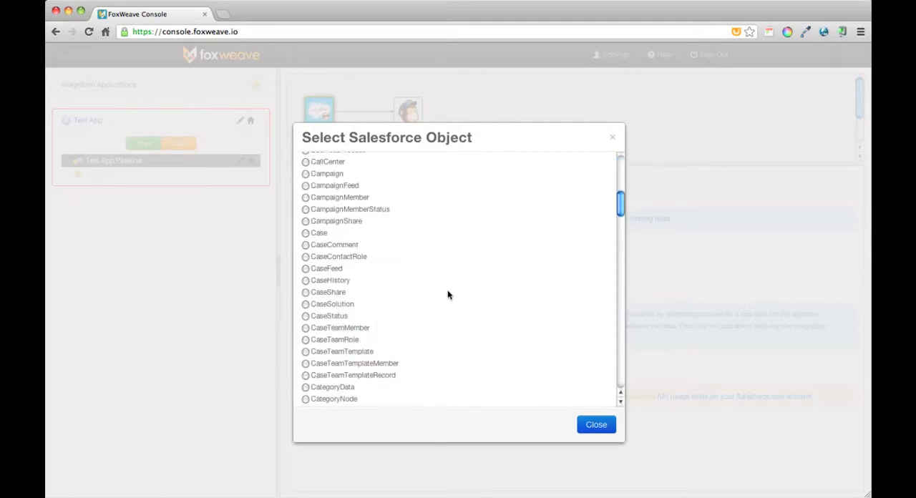
{"action": "scroll", "coordinate": [423, 288], "scroll_direction": "down", "scroll_amount": 5}
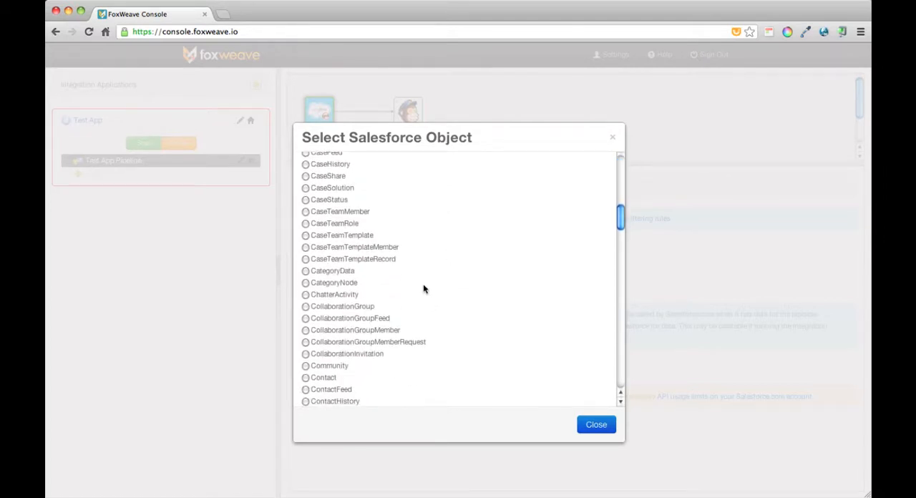
{"action": "left_click", "coordinate": [305, 378]}
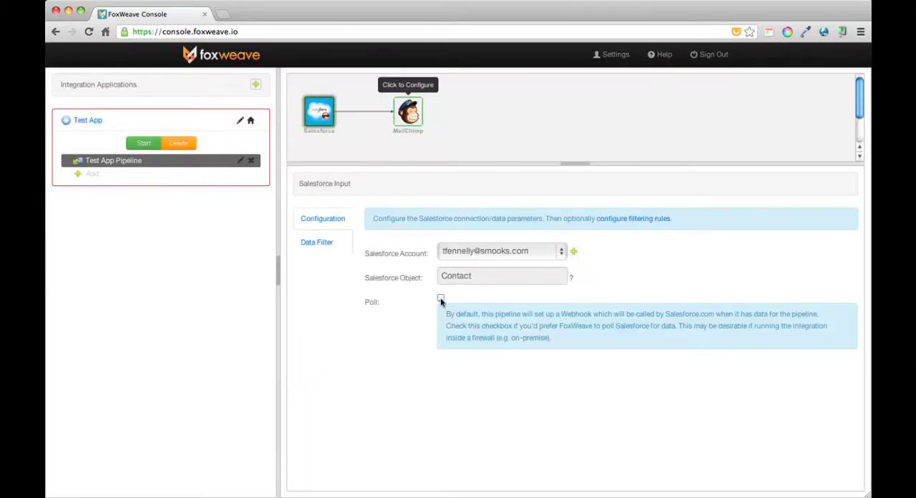
- Add a blank data filter rule to the Salesforce input, look through its field and operator options, and delete the rule
{"action": "left_click", "coordinate": [328, 243]}
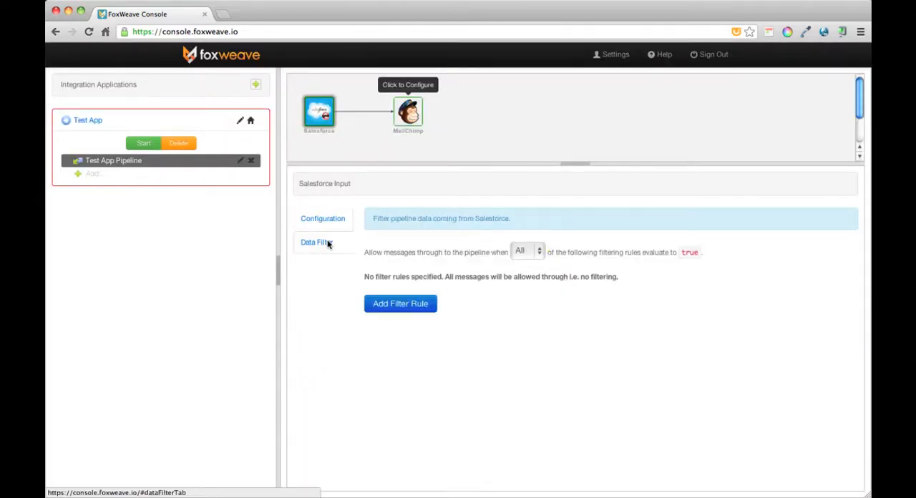
{"action": "left_click", "coordinate": [403, 303]}
{"action": "left_click", "coordinate": [449, 287]}
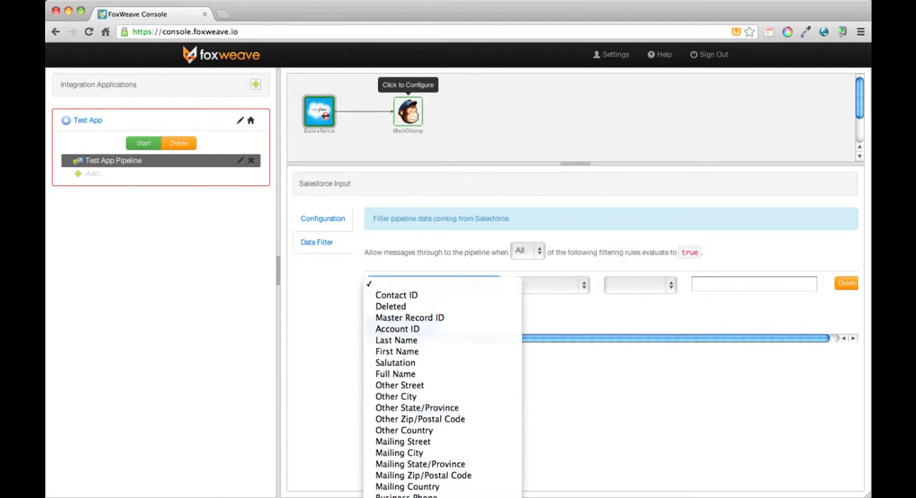
{"action": "left_click", "coordinate": [575, 381]}
{"action": "left_click", "coordinate": [551, 286]}
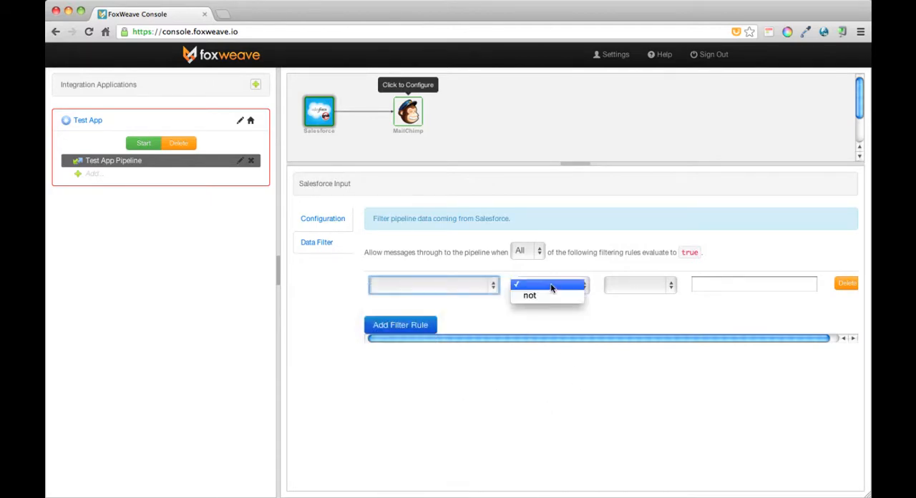
{"action": "left_click", "coordinate": [551, 286]}
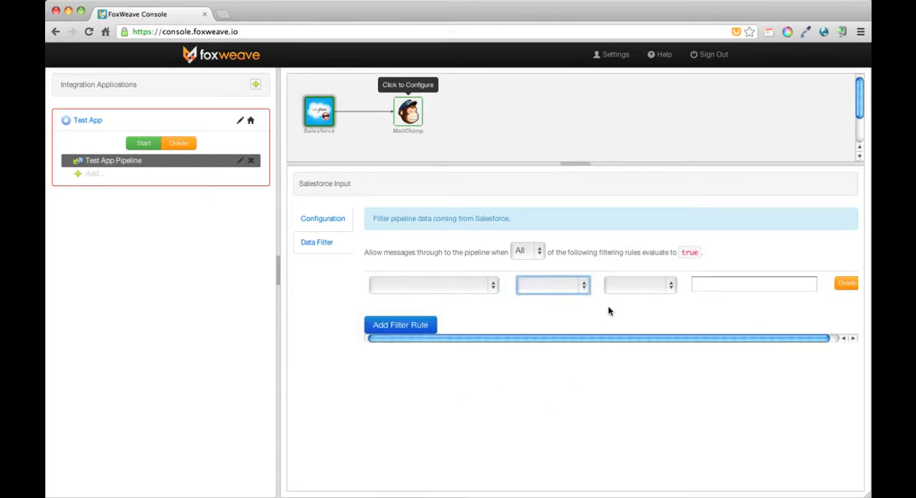
{"action": "left_click", "coordinate": [631, 286]}
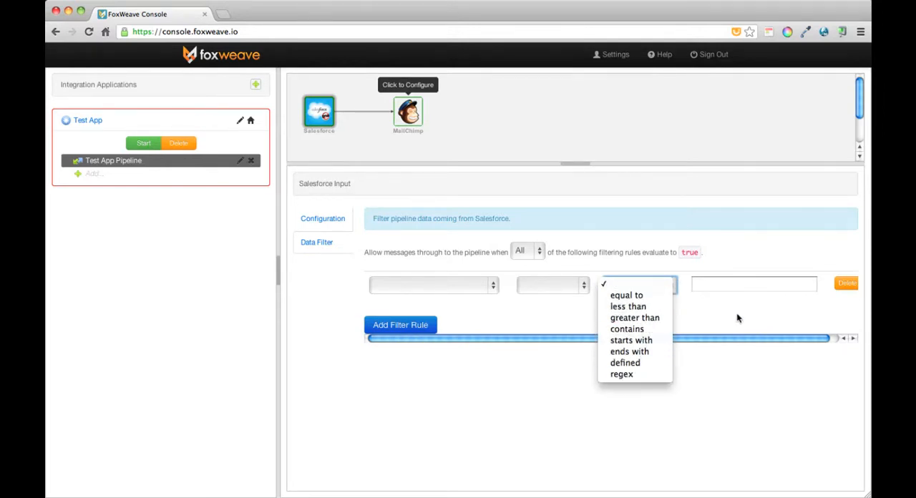
{"action": "left_click", "coordinate": [828, 298]}
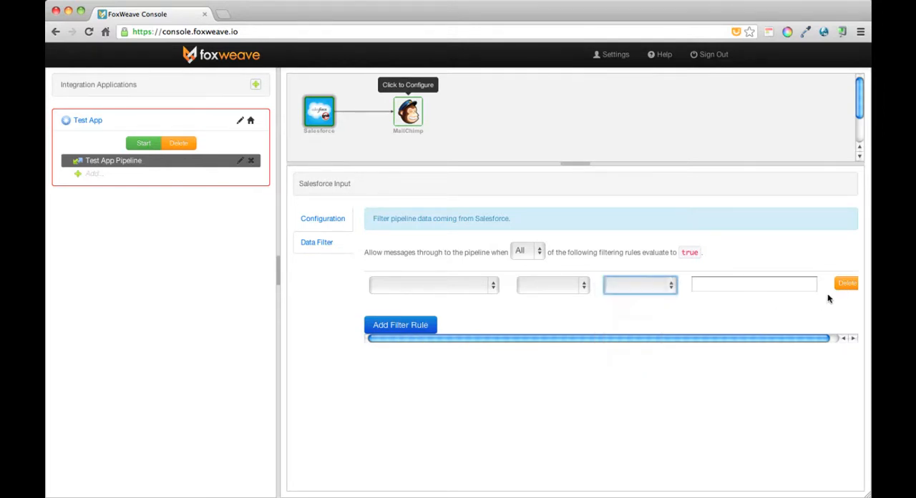
{"action": "left_click", "coordinate": [844, 285]}
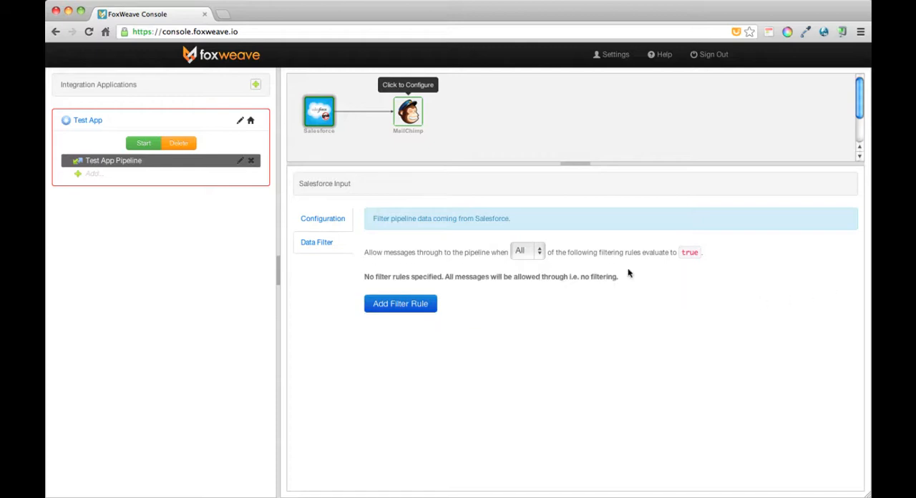
- Open the configuration of the MailChimp output
{"action": "left_click", "coordinate": [413, 112]}
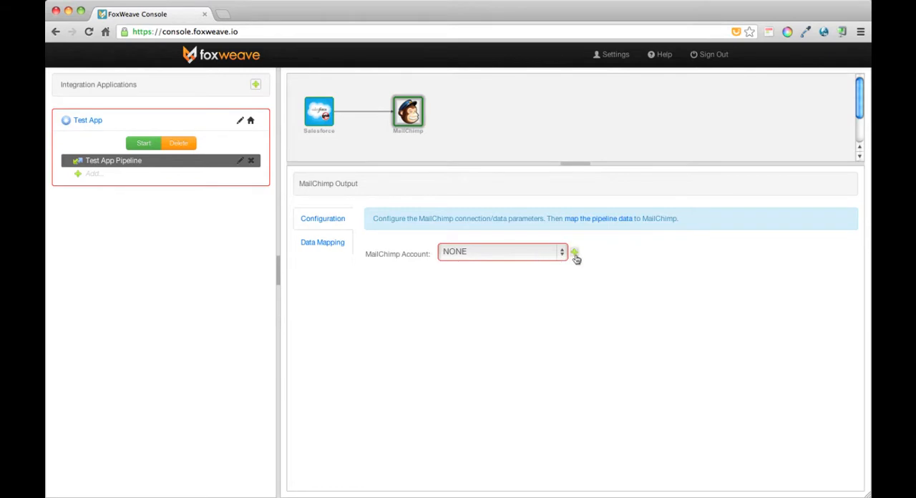
{"action": "left_click", "coordinate": [536, 259]}
{"action": "left_click", "coordinate": [536, 258]}
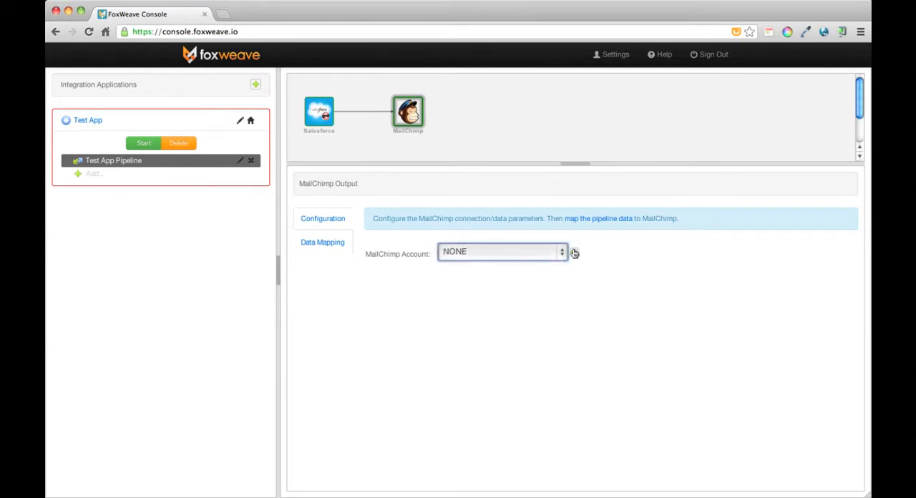
{"action": "left_click", "coordinate": [573, 252]}
{"action": "left_click", "coordinate": [562, 272]}
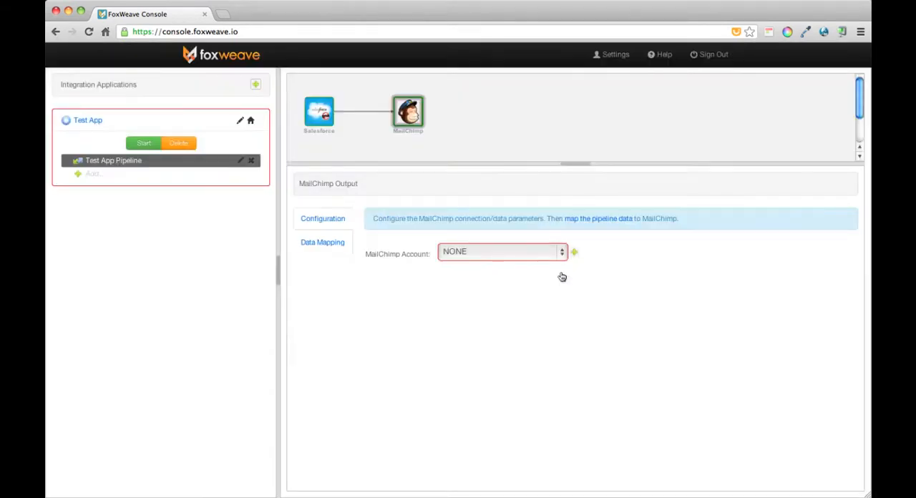
- Assign the existing MailChimp account to the output and choose Newsletter Subscribers as the MailChimp list
{"action": "left_click", "coordinate": [464, 258]}
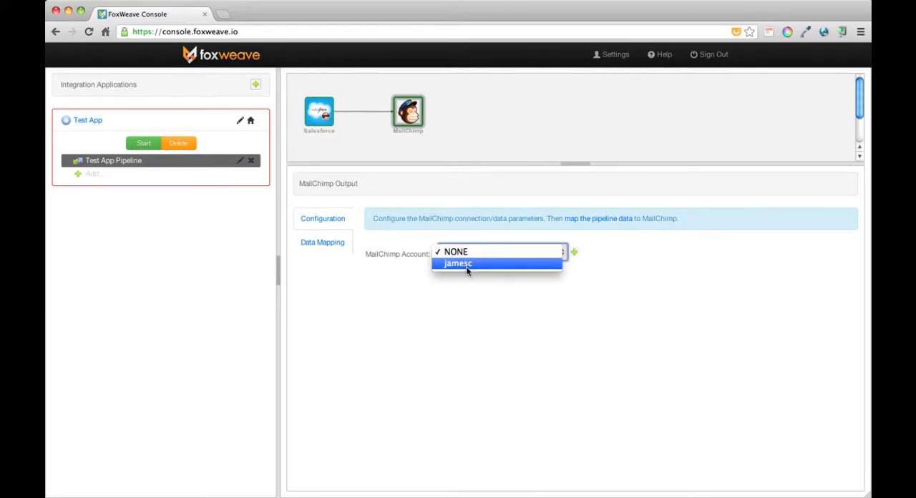
{"action": "left_click", "coordinate": [472, 264]}
{"action": "left_click", "coordinate": [506, 279]}
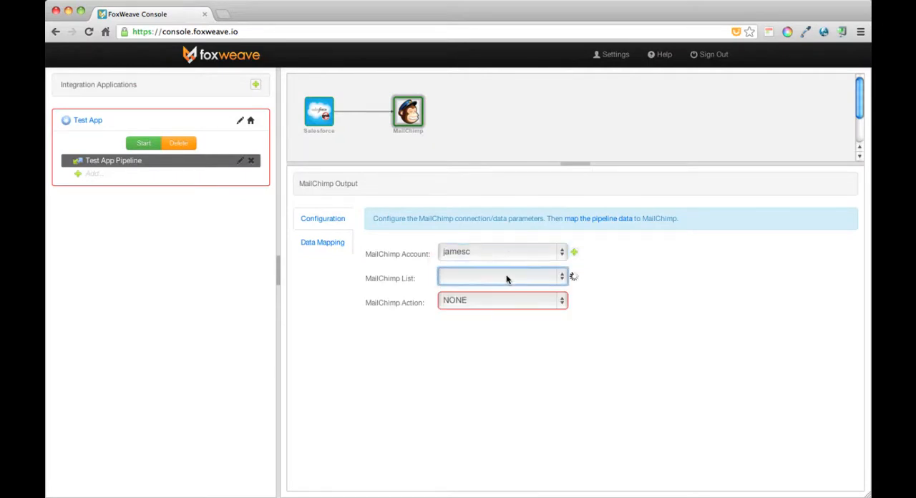
{"action": "left_click", "coordinate": [544, 280]}
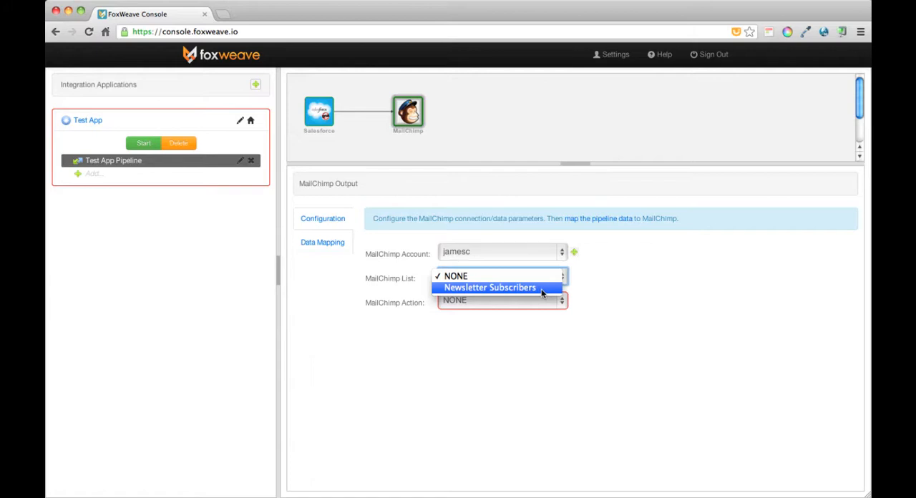
{"action": "left_click", "coordinate": [540, 288]}
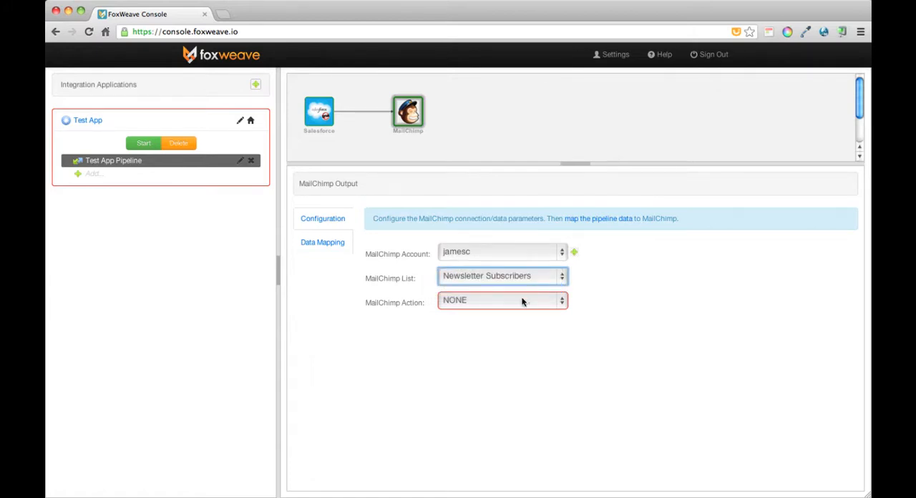
- Set the MailChimp action to Add Subscriber and map the Salesforce Email field to the output's required Email Address
{"action": "left_click", "coordinate": [517, 303]}
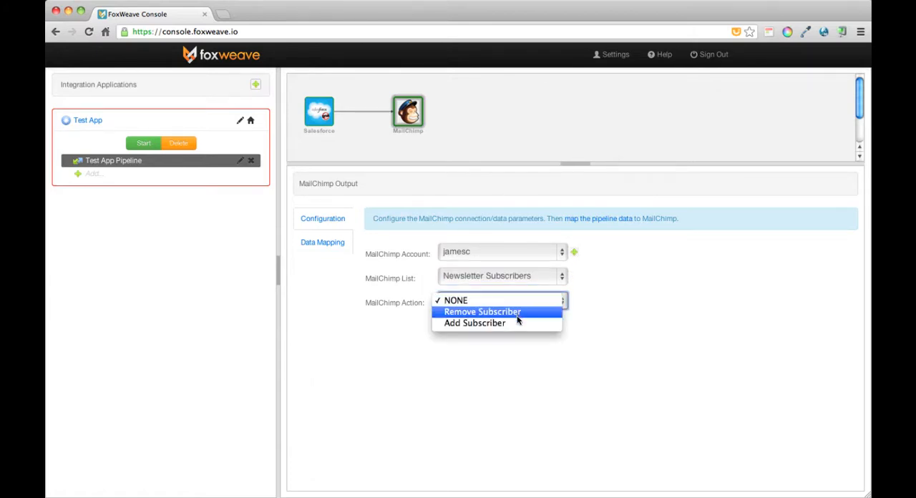
{"action": "left_click", "coordinate": [515, 323]}
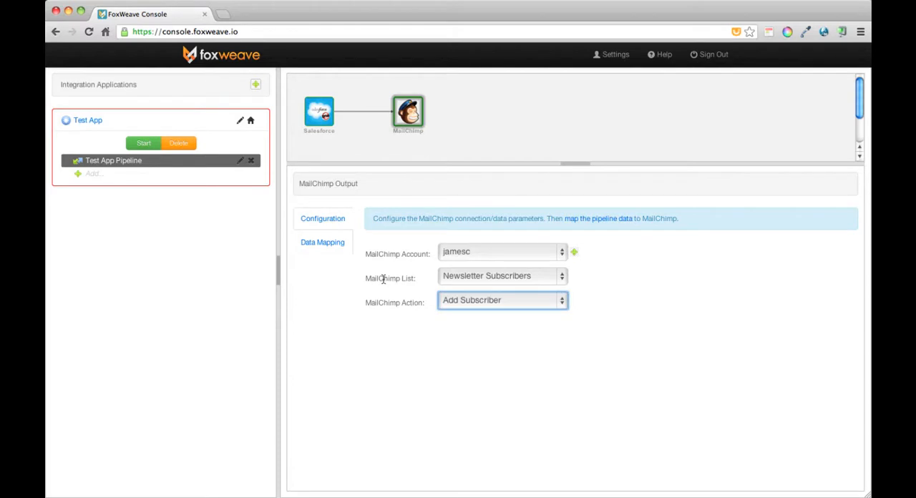
{"action": "left_click", "coordinate": [320, 243]}
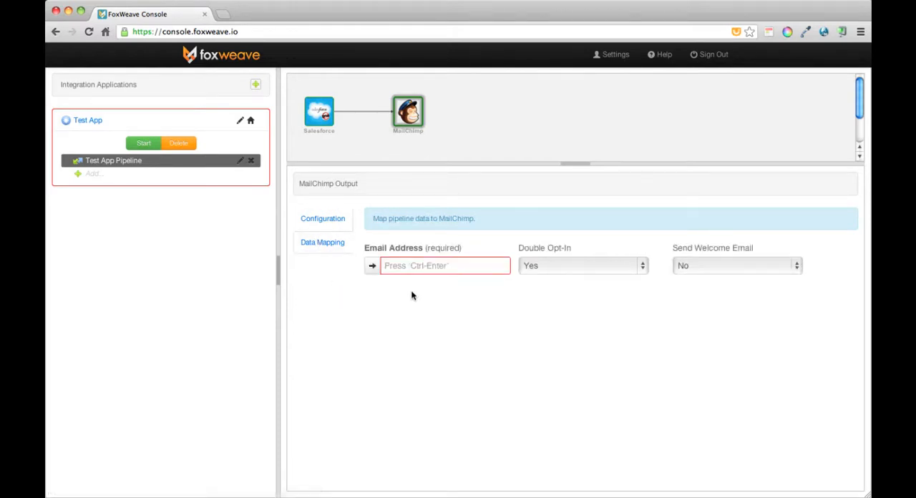
{"action": "left_click", "coordinate": [373, 268]}
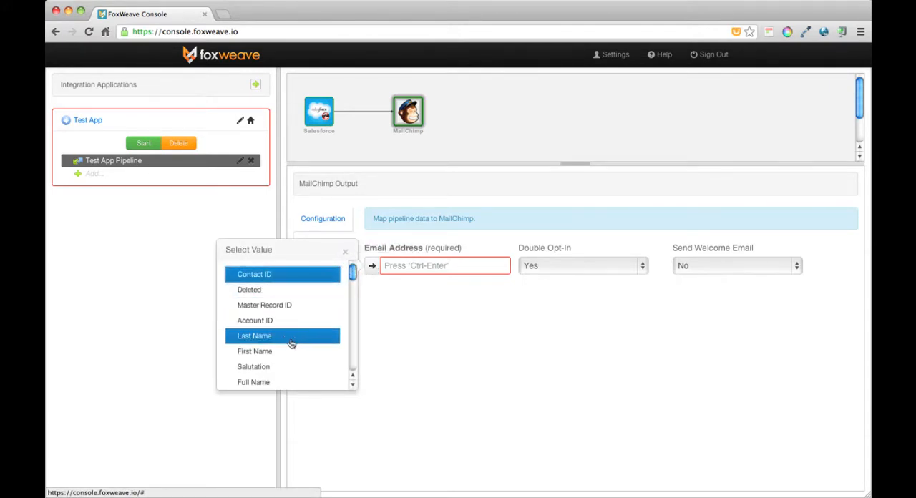
{"action": "scroll", "coordinate": [288, 354], "scroll_direction": "down", "scroll_amount": 10}
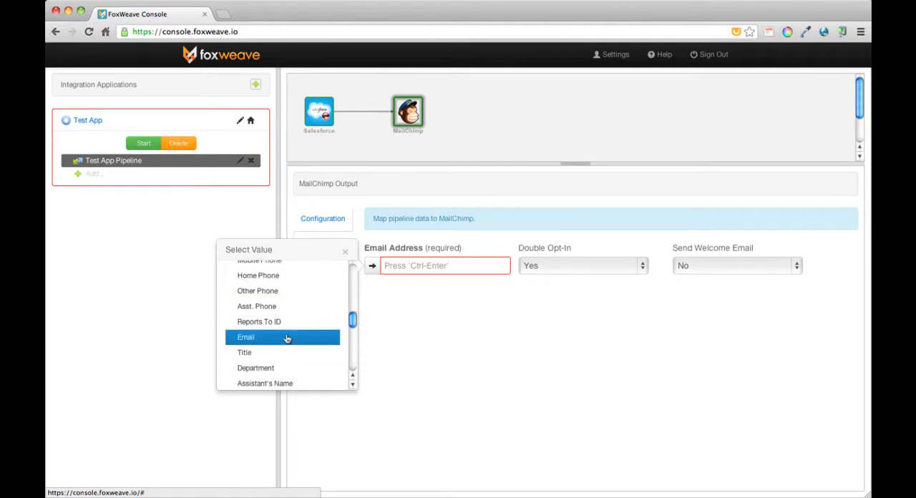
{"action": "left_click", "coordinate": [287, 337]}
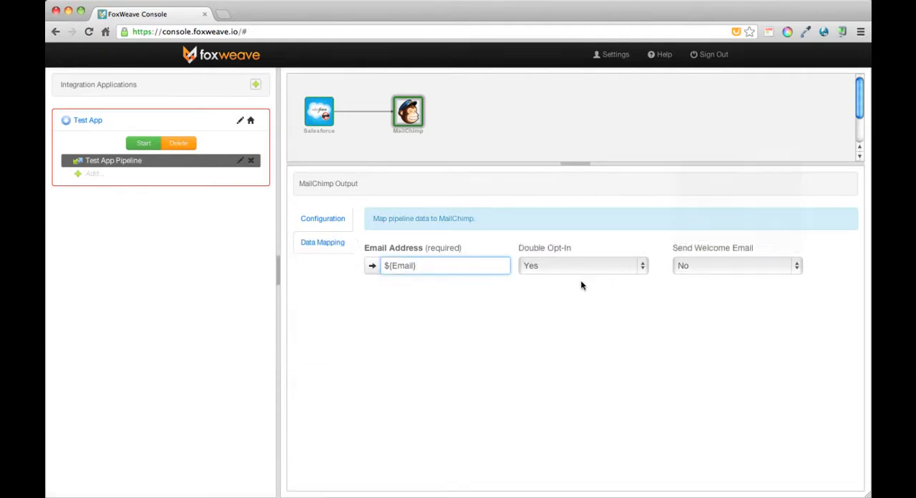
{"action": "left_click", "coordinate": [569, 342]}
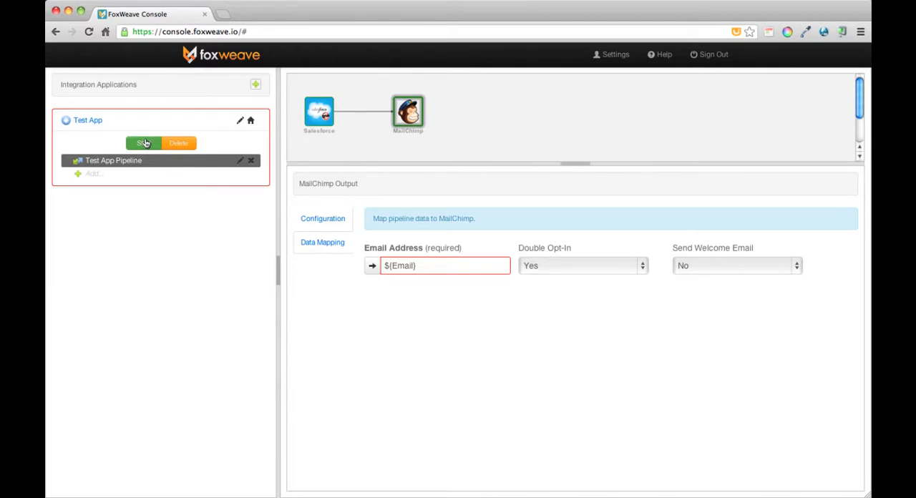
- Add a second pipeline to Test App, dismiss its input selection, and delete that pipeline again
{"action": "left_click", "coordinate": [77, 176]}
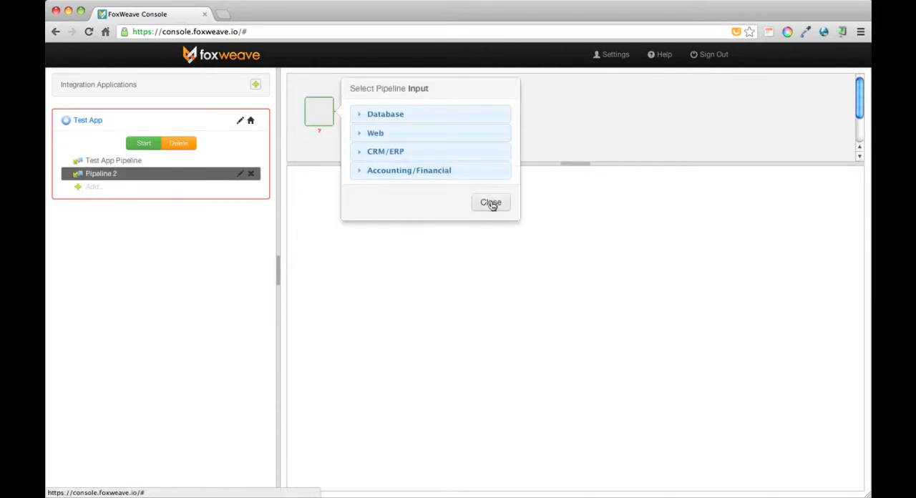
{"action": "left_click", "coordinate": [490, 203]}
{"action": "left_click", "coordinate": [255, 174]}
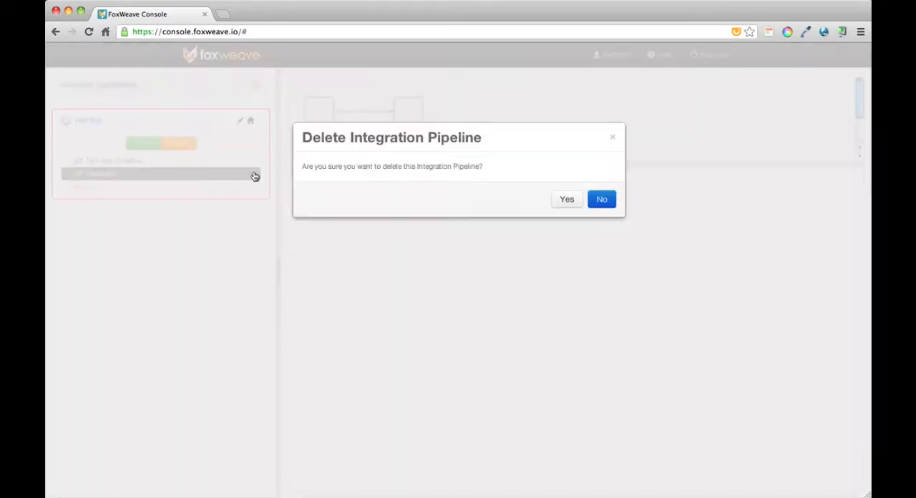
{"action": "left_click", "coordinate": [567, 201]}
- Start the Test App integration application with FoxWeave as the target platform
{"action": "left_click", "coordinate": [143, 143]}
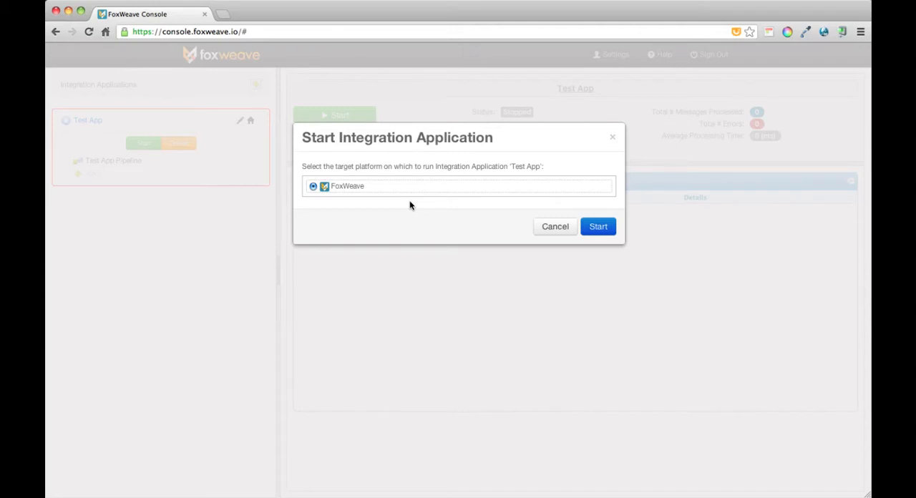
{"action": "left_click", "coordinate": [598, 227]}
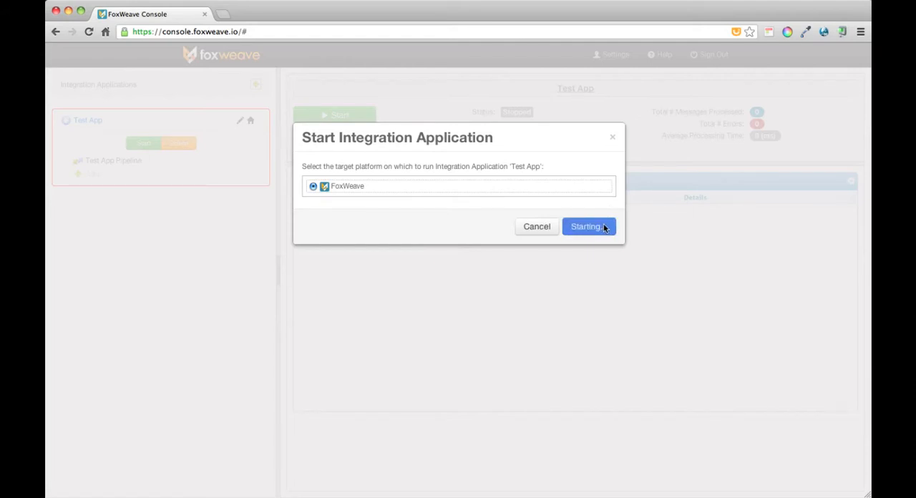